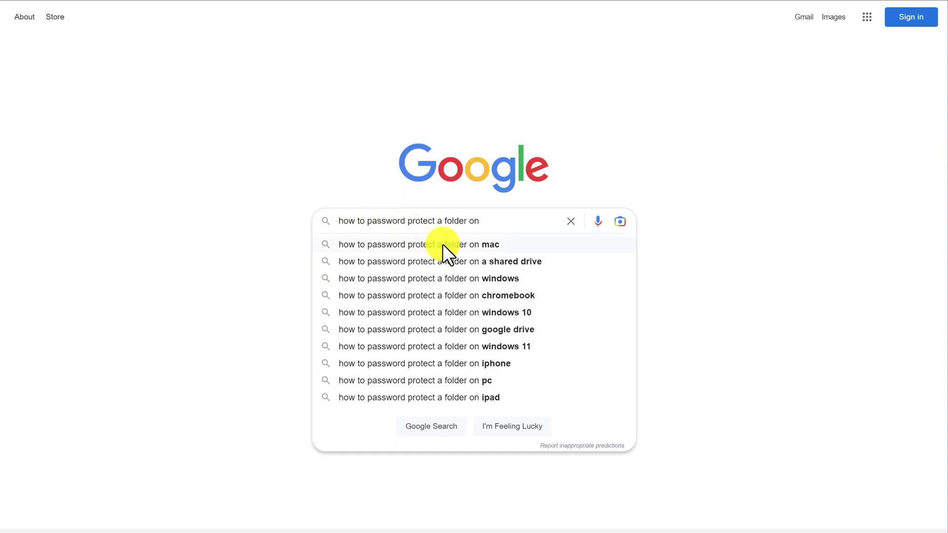
# Search Google for password-protecting a Mac folder, read the MacKeeper article, then open Encrypto's App Store page
pyautogui.click(442, 244)
pyautogui.click(366, 233)
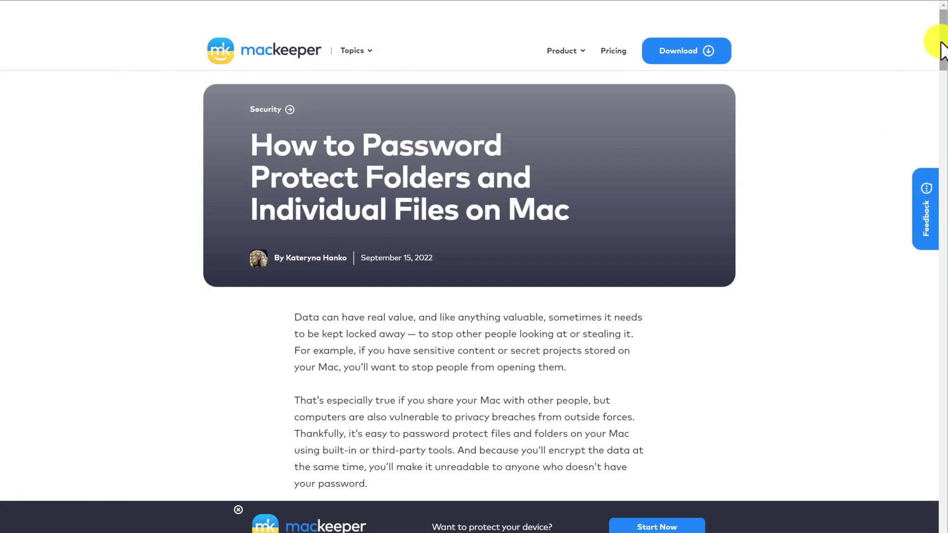
pyautogui.moveTo(943, 40); pyautogui.dragTo(943, 169)
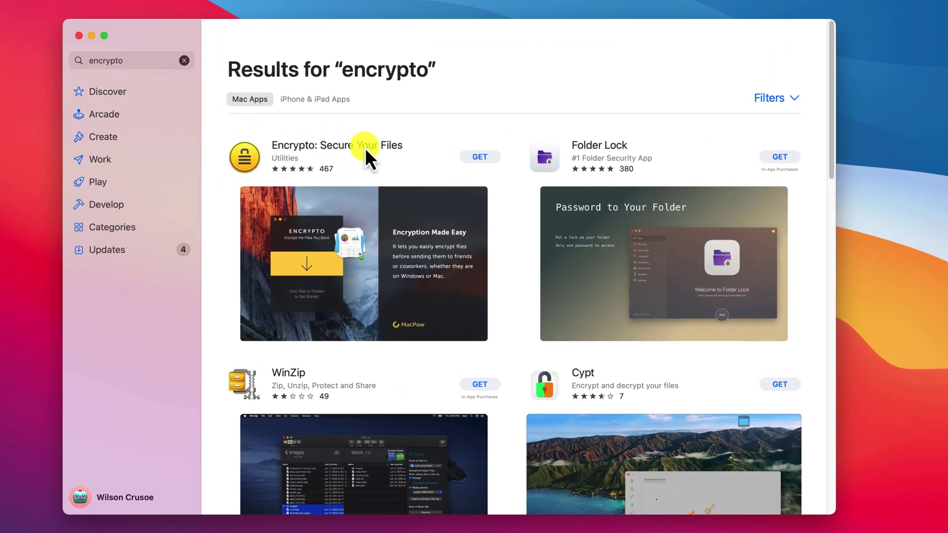
pyautogui.click(365, 147)
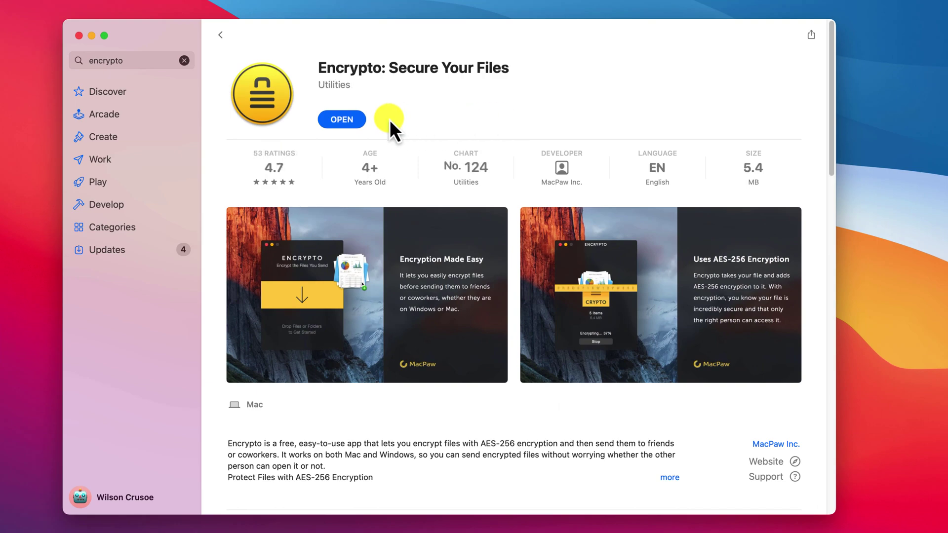
# Launch Encrypto, accept the updated privacy terms, and finish onboarding without the newsletter
pyautogui.click(353, 120)
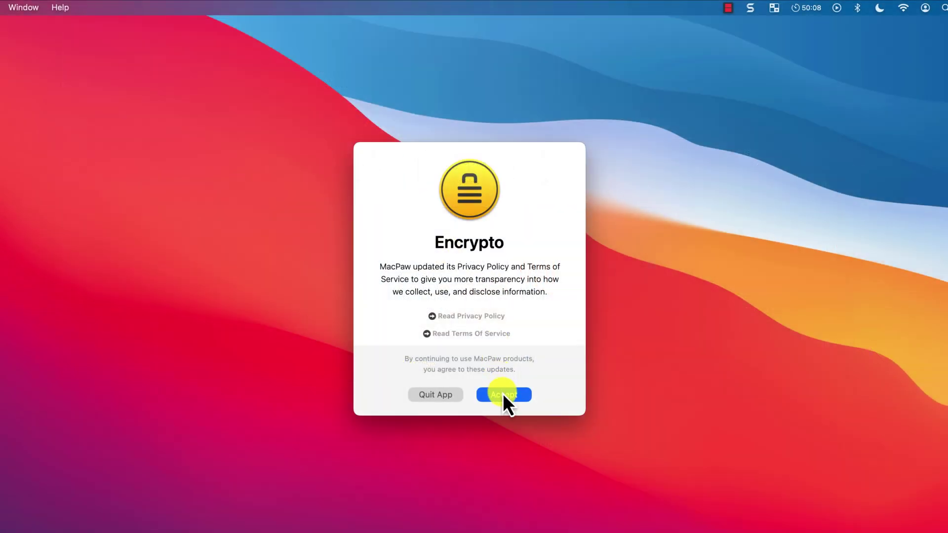
pyautogui.click(503, 394)
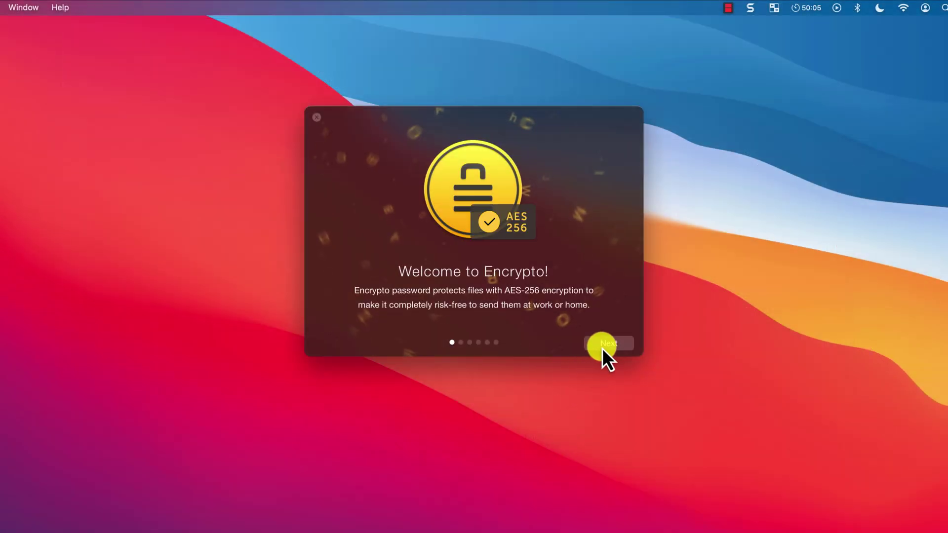
pyautogui.click(603, 347)
pyautogui.click(604, 346)
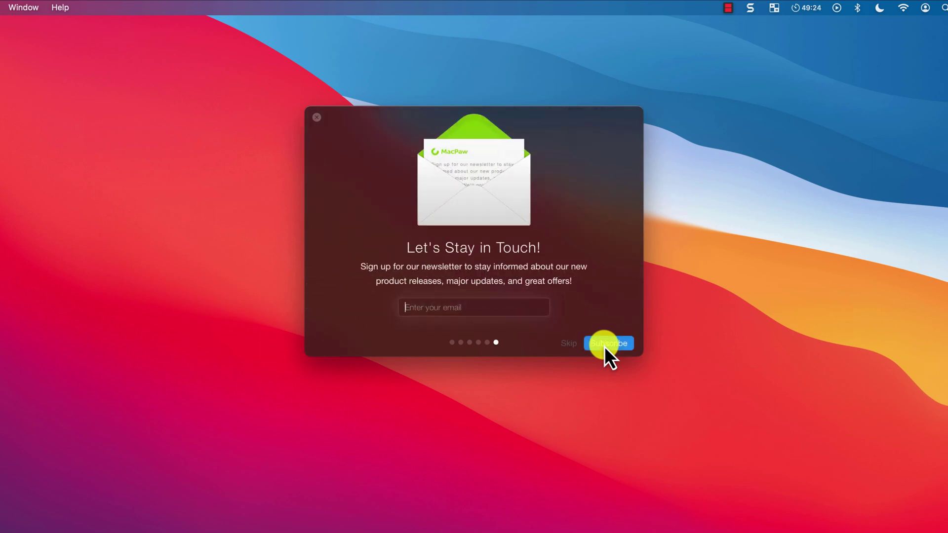
pyautogui.click(570, 346)
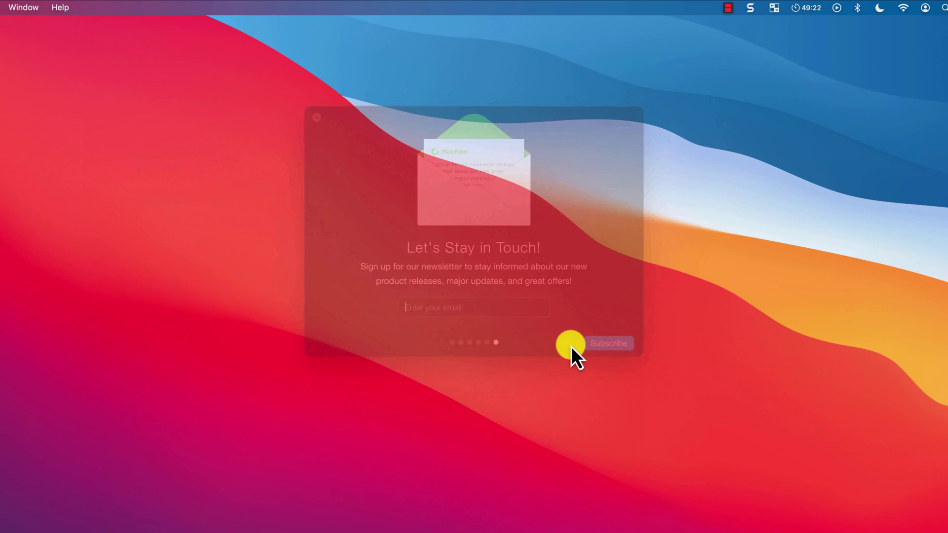
# Drop My Private Folder into Encrypto, enter a password and hint, and encrypt it into a 21 MB file
pyautogui.moveTo(507, 235); pyautogui.dragTo(500, 151)
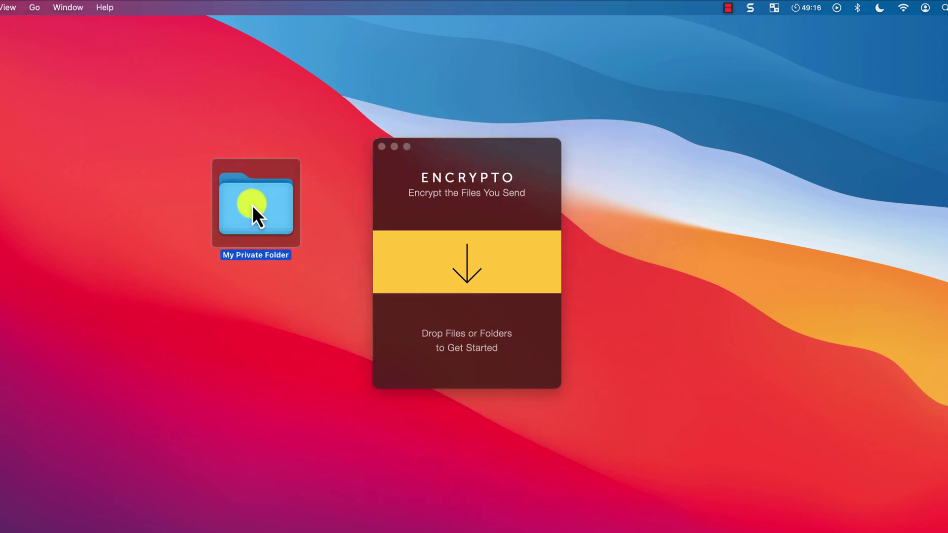
pyautogui.moveTo(253, 205); pyautogui.dragTo(475, 275)
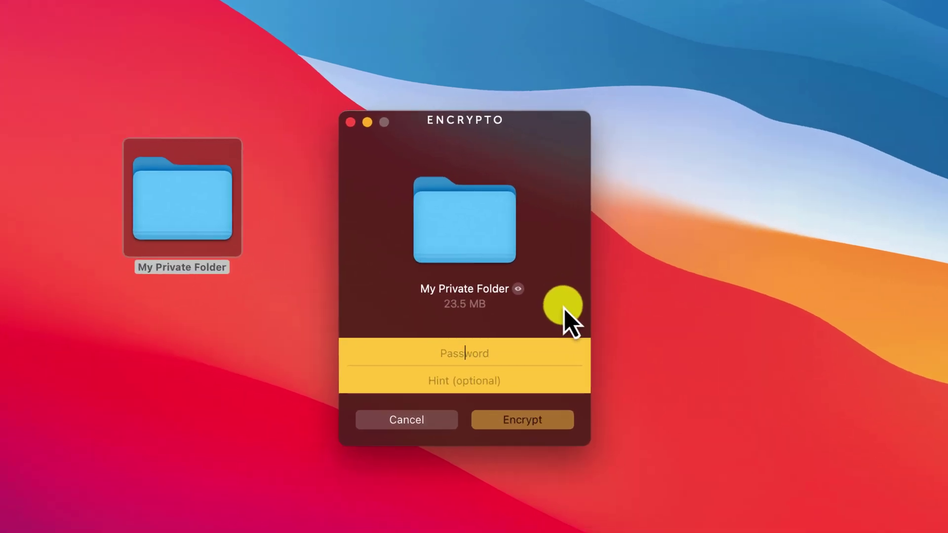
pyautogui.write('•••••••••••')
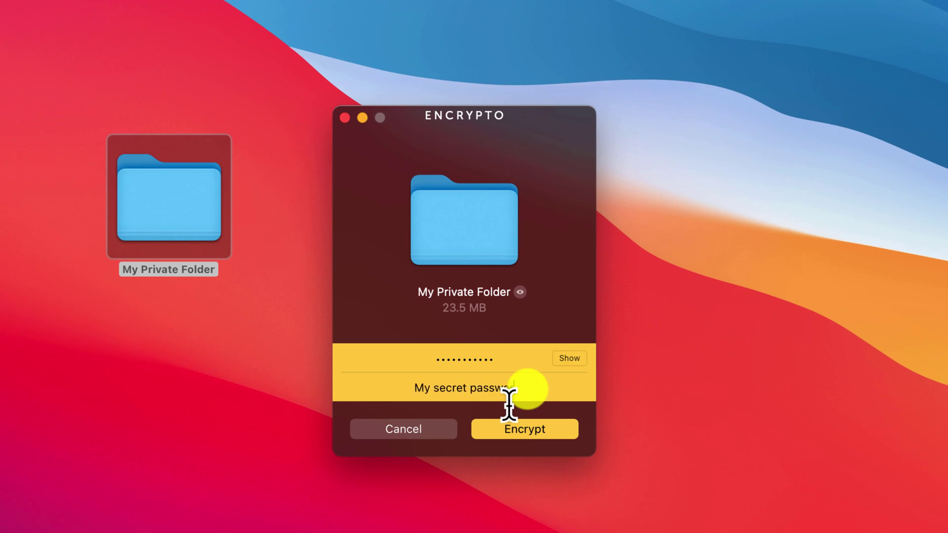
pyautogui.click(534, 438)
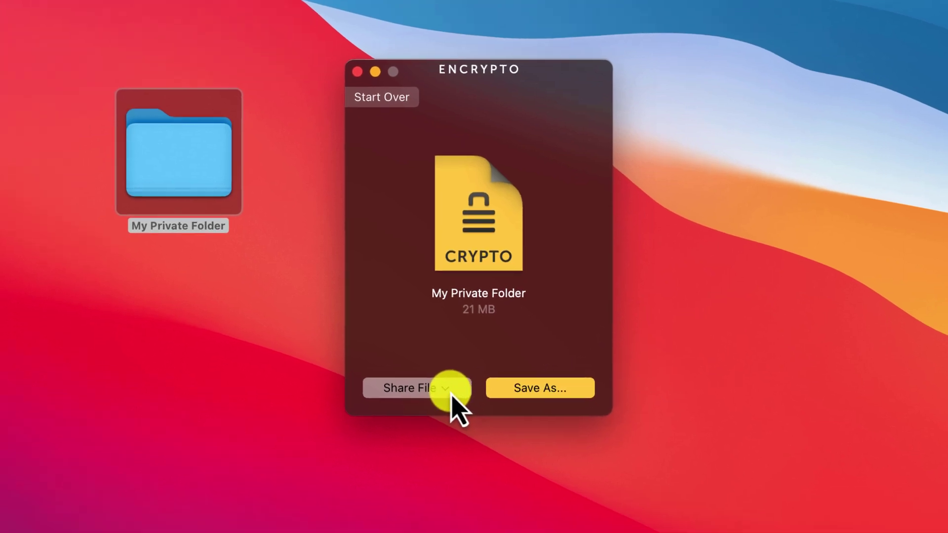
# Review the Share File options, then save the encrypted file to the Desktop as My Private Folder.crypto
pyautogui.click(433, 433)
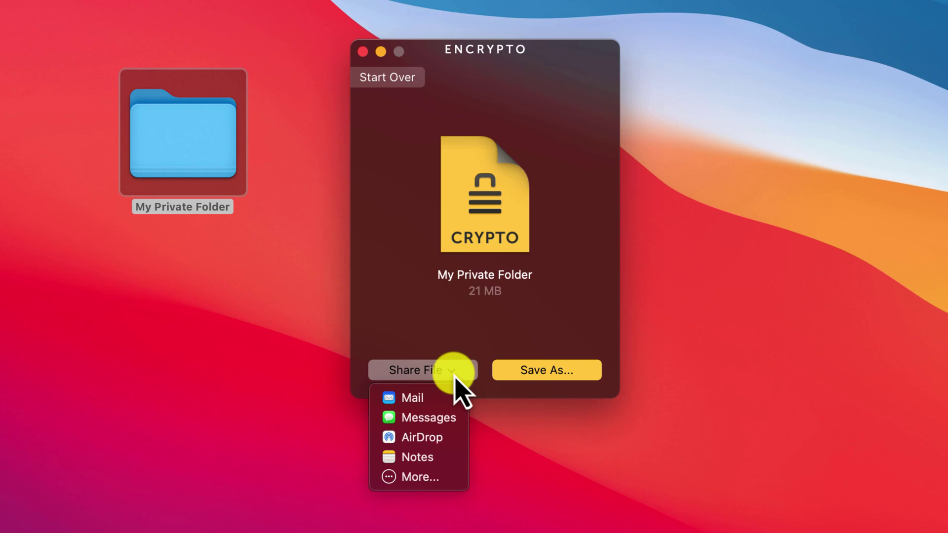
pyautogui.click(451, 374)
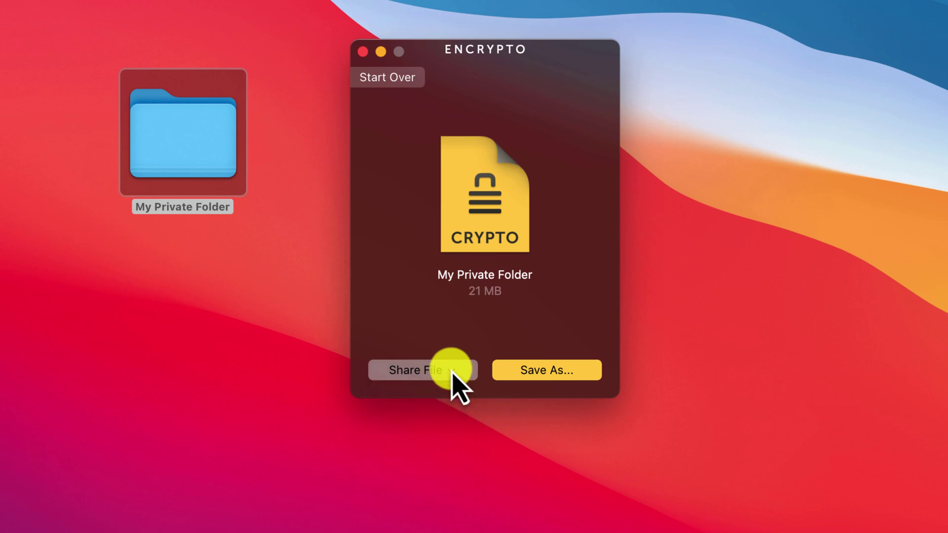
pyautogui.click(559, 373)
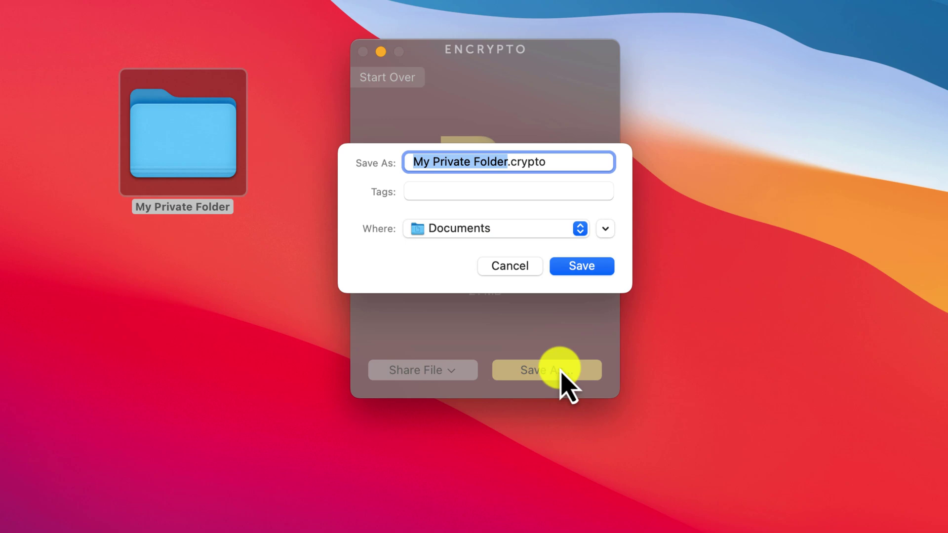
pyautogui.press('super+d')
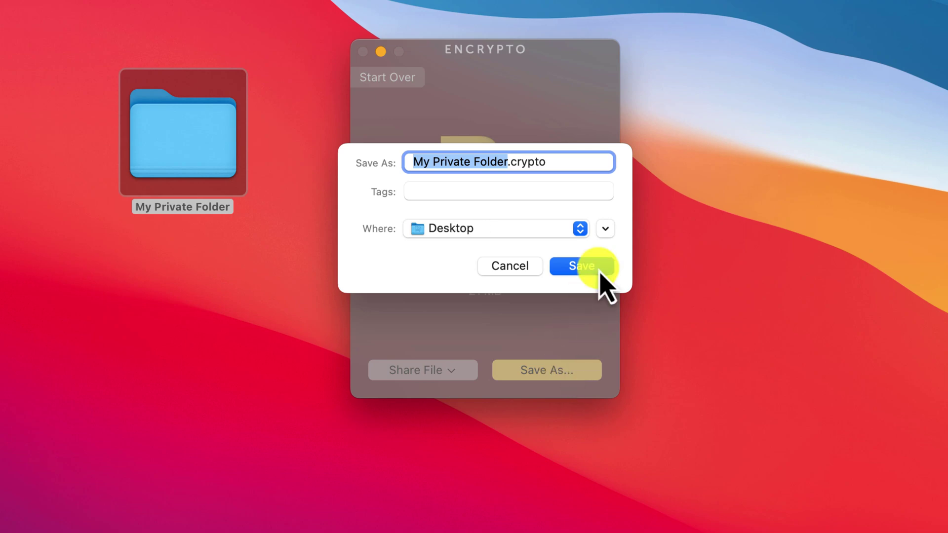
pyautogui.click(599, 272)
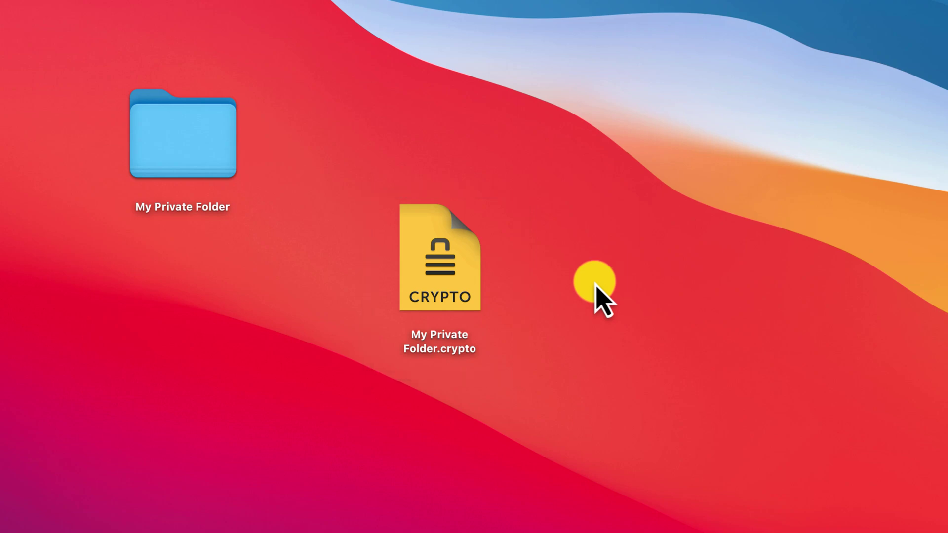
# Bin the original folder, then decrypt My Private Folder.crypto with its password and save it to the Desktop
pyautogui.click(161, 148)
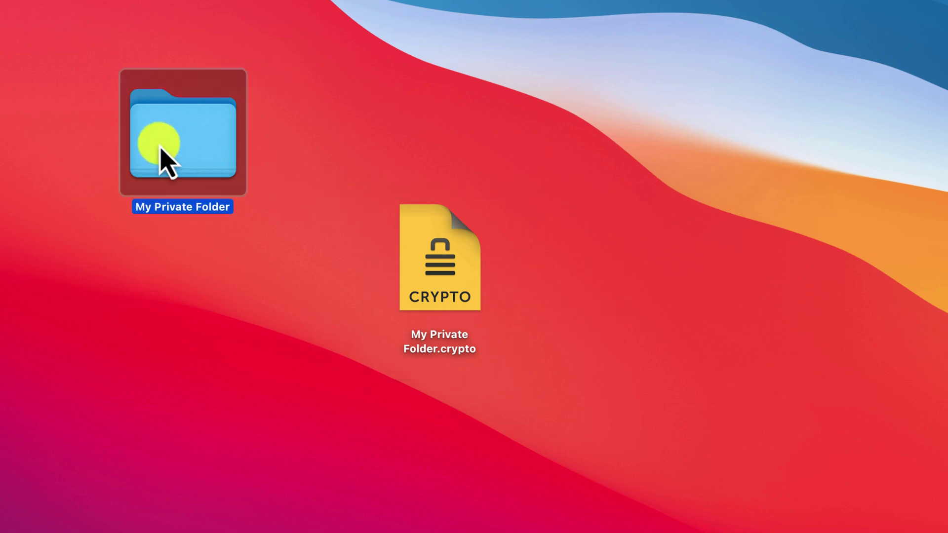
pyautogui.rightClick(160, 148)
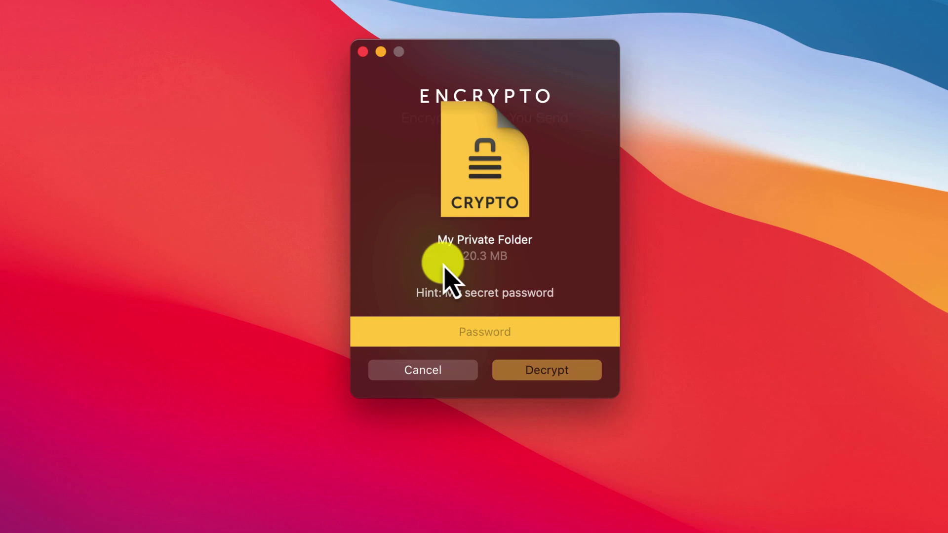
pyautogui.press('super+v')
pyautogui.click(550, 376)
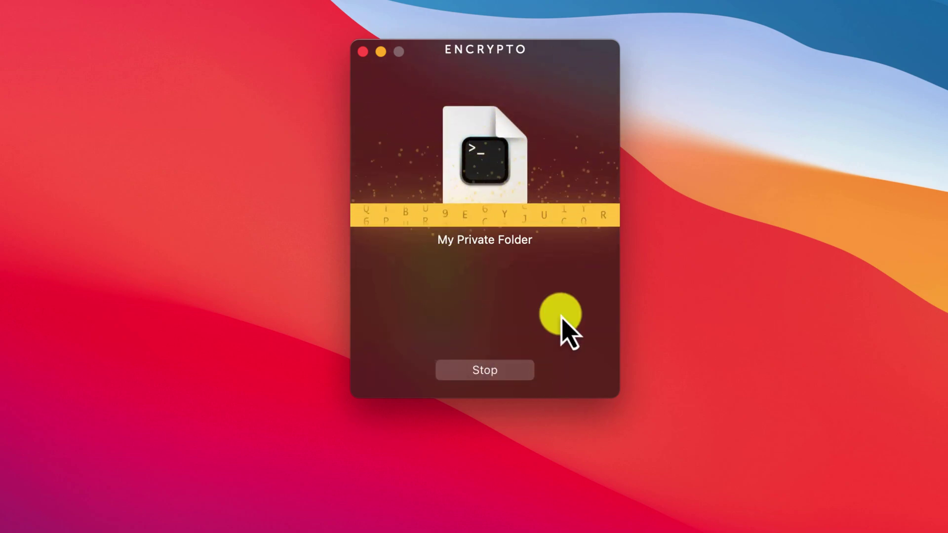
pyautogui.click(510, 374)
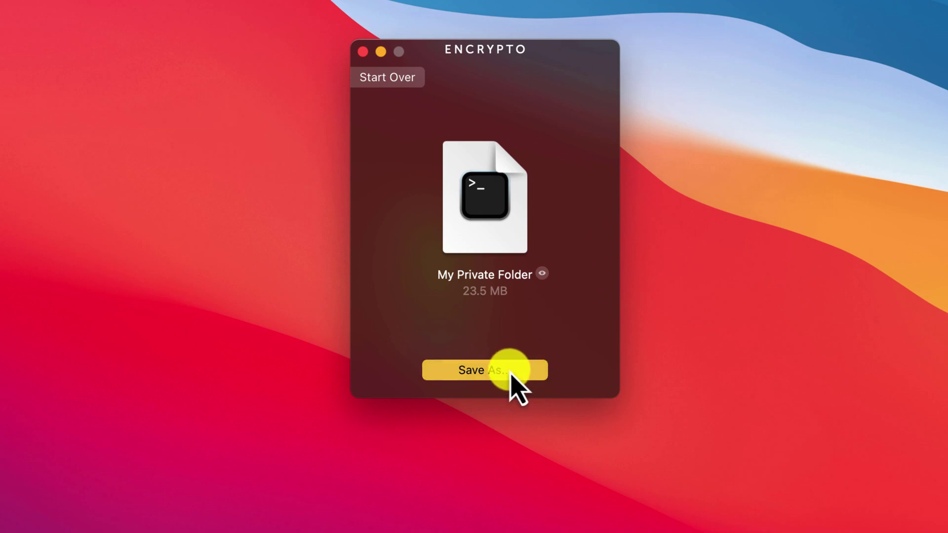
pyautogui.click(550, 270)
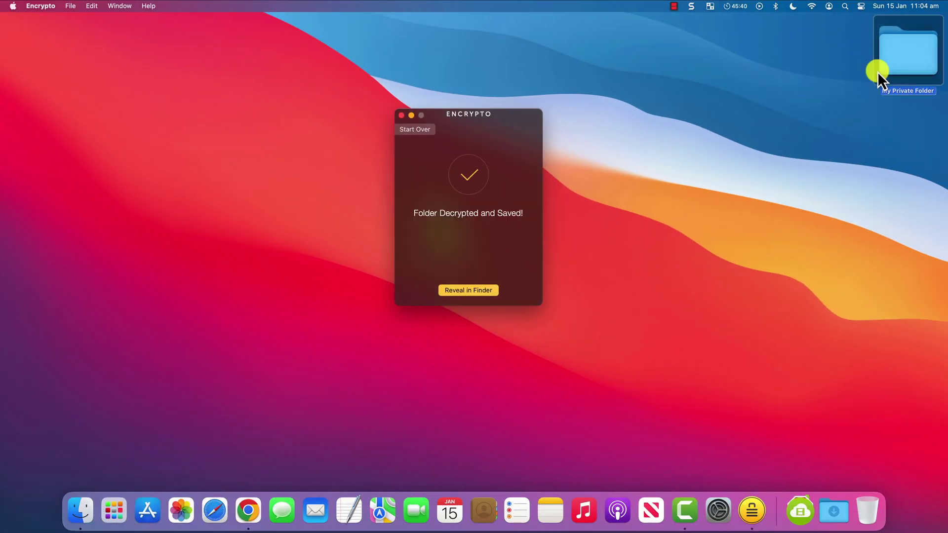
# Open the restored folder and preview Hello World.rtf, Rufus.jpeg and WatchOS9.pdf
pyautogui.moveTo(877, 72); pyautogui.dragTo(606, 199)
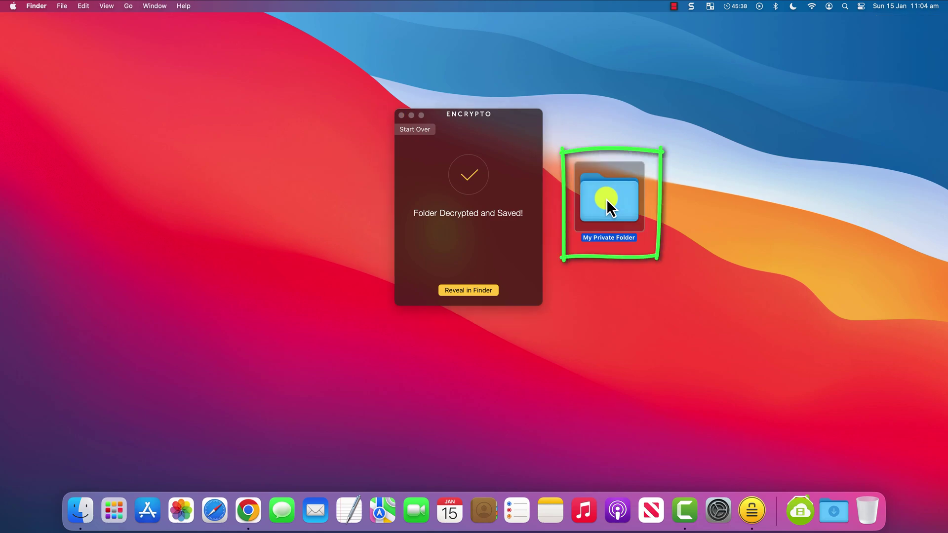
pyautogui.doubleClick(606, 200)
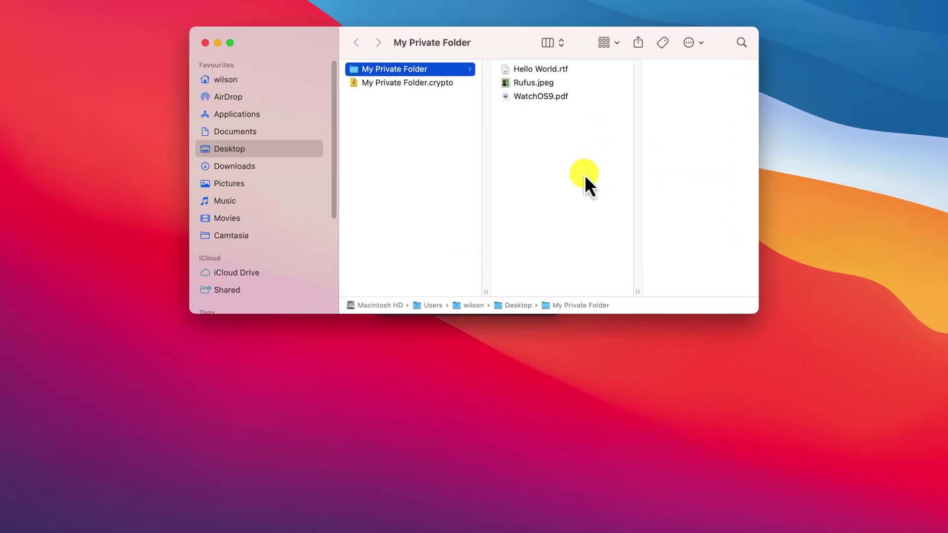
pyautogui.click(533, 110)
pyautogui.click(505, 78)
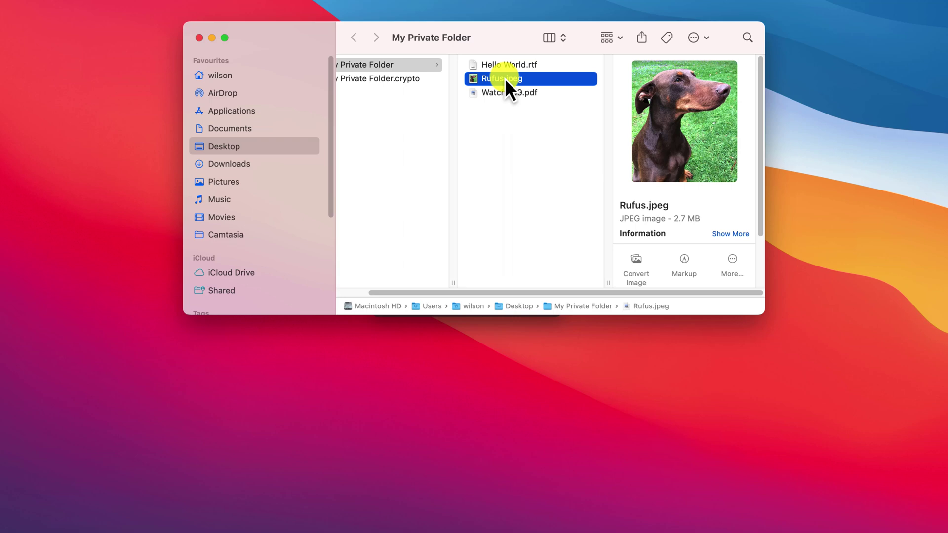
pyautogui.click(505, 93)
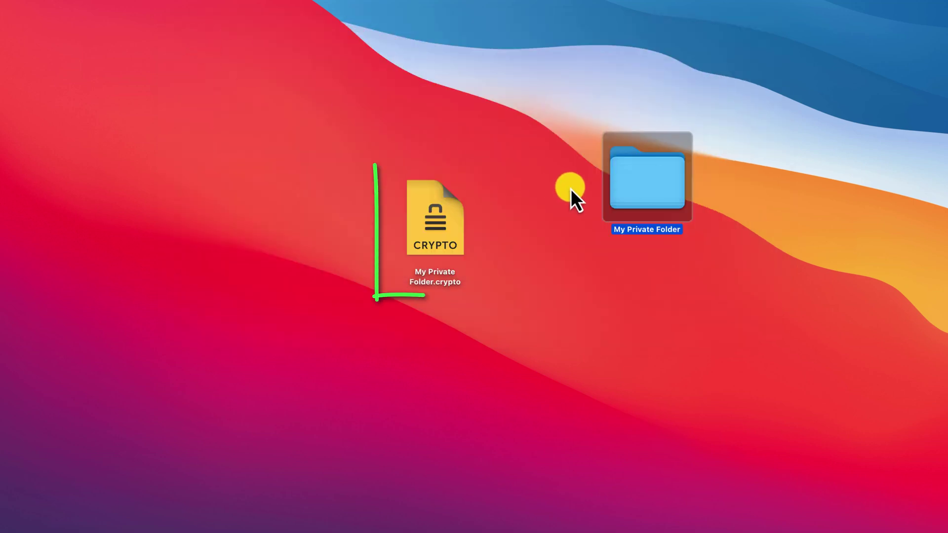
# Move balloons.jpg from Pictures into My Private Folder, then close the Finder window
pyautogui.rightClick(650, 189)
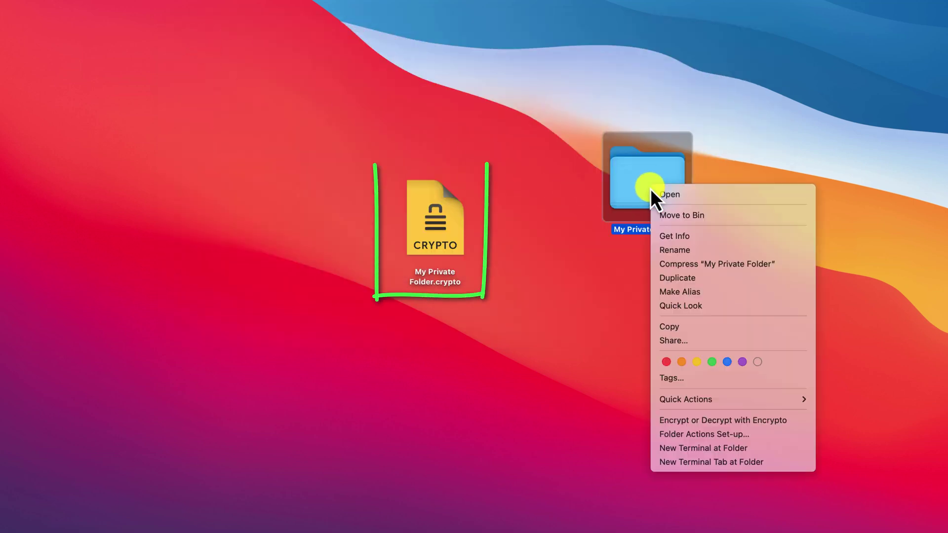
pyautogui.click(665, 218)
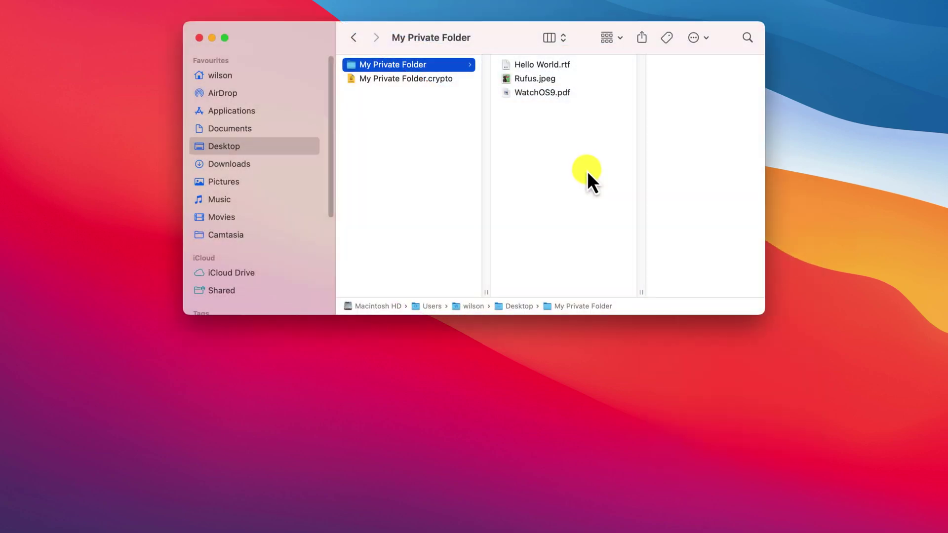
pyautogui.press('super+t')
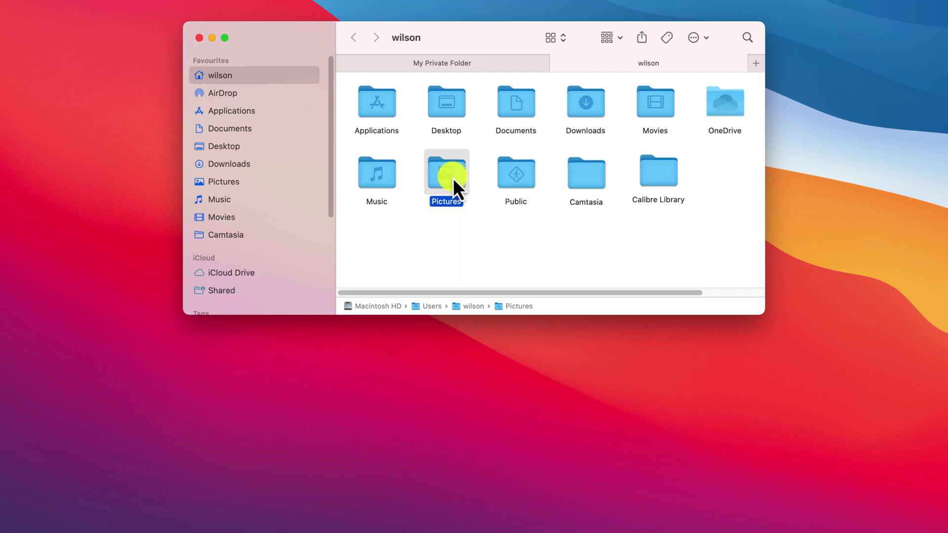
pyautogui.doubleClick(452, 178)
pyautogui.moveTo(397, 88); pyautogui.dragTo(490, 67)
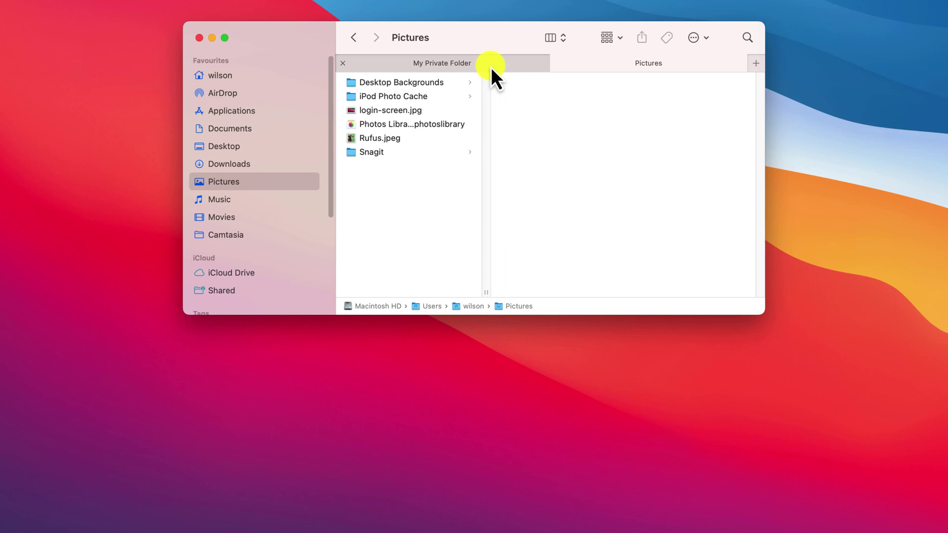
pyautogui.click(490, 67)
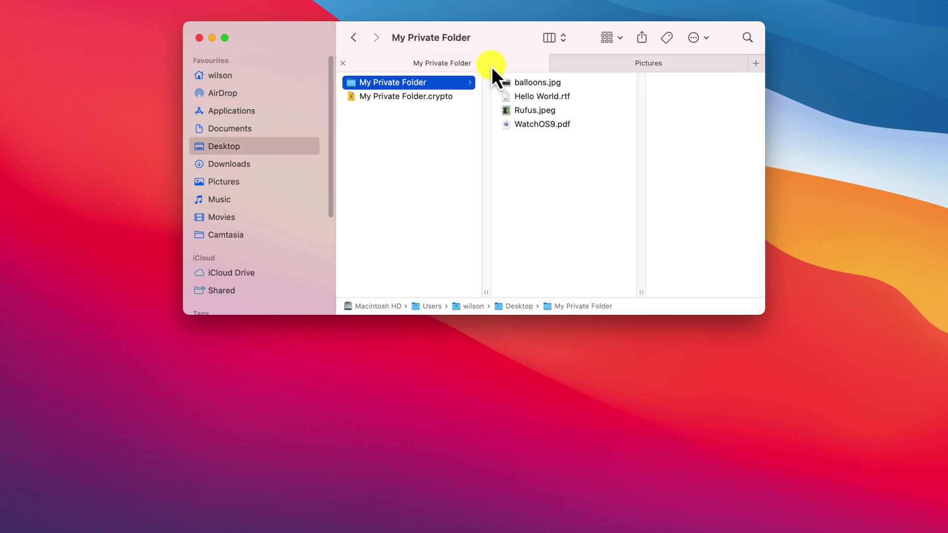
pyautogui.click(200, 38)
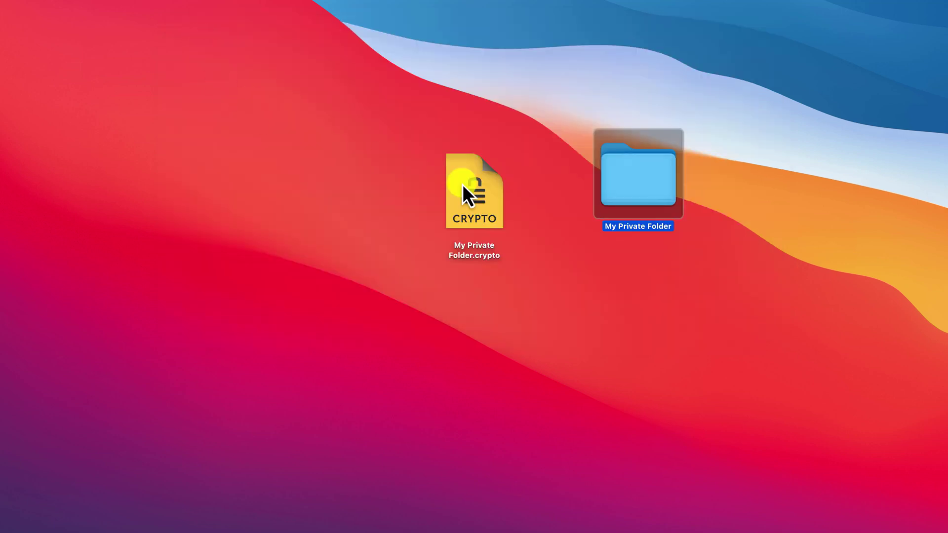
# Re-encrypt My Private Folder through the right-click Encrypto action, replacing the old My Private Folder.crypto on the Desktop
pyautogui.rightClick(636, 183)
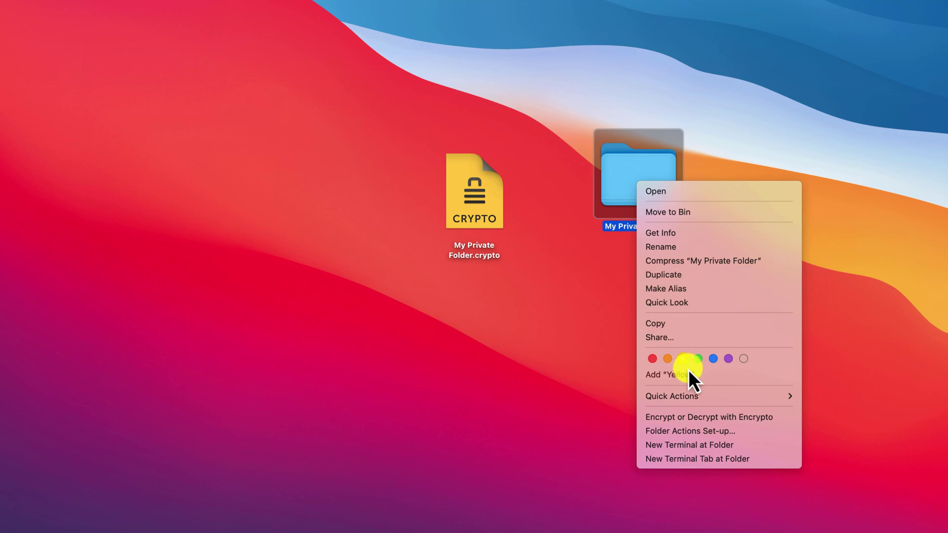
pyautogui.click(701, 418)
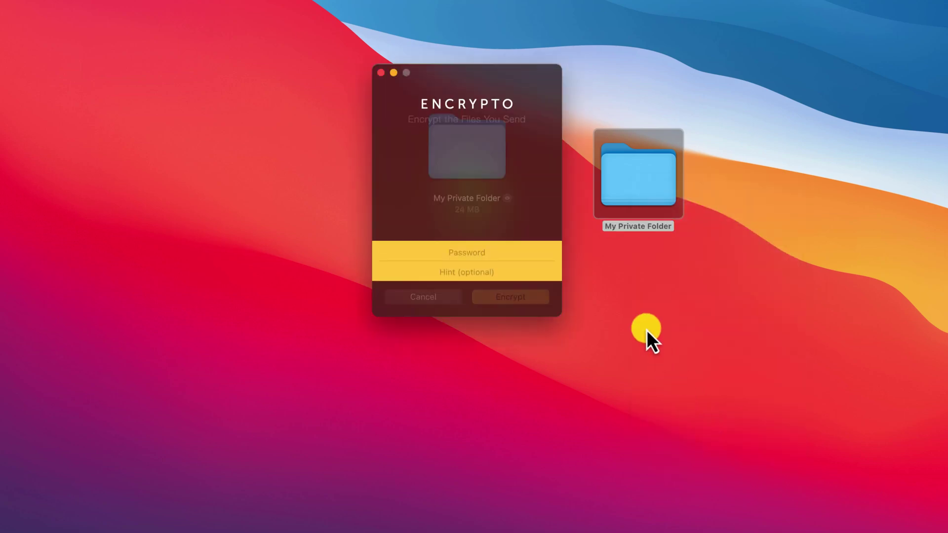
pyautogui.press('super+v')
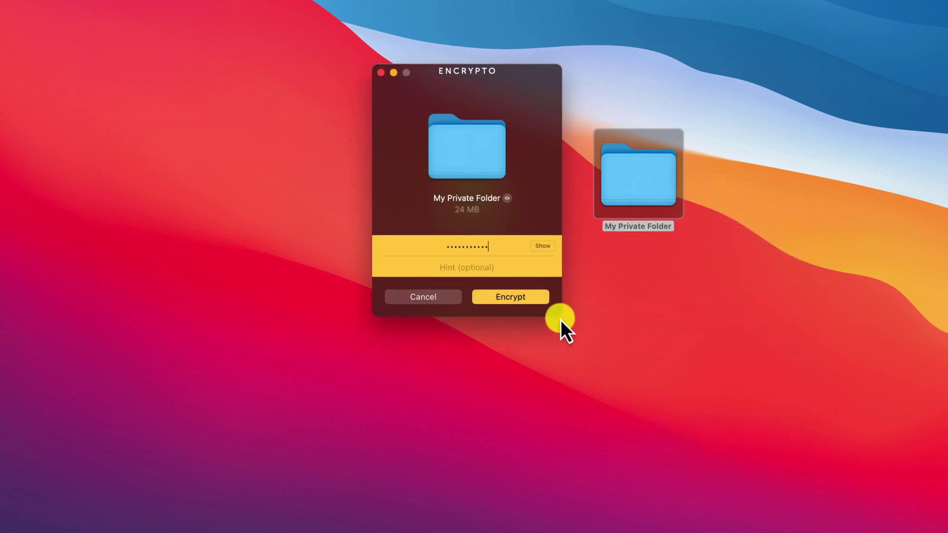
pyautogui.click(529, 299)
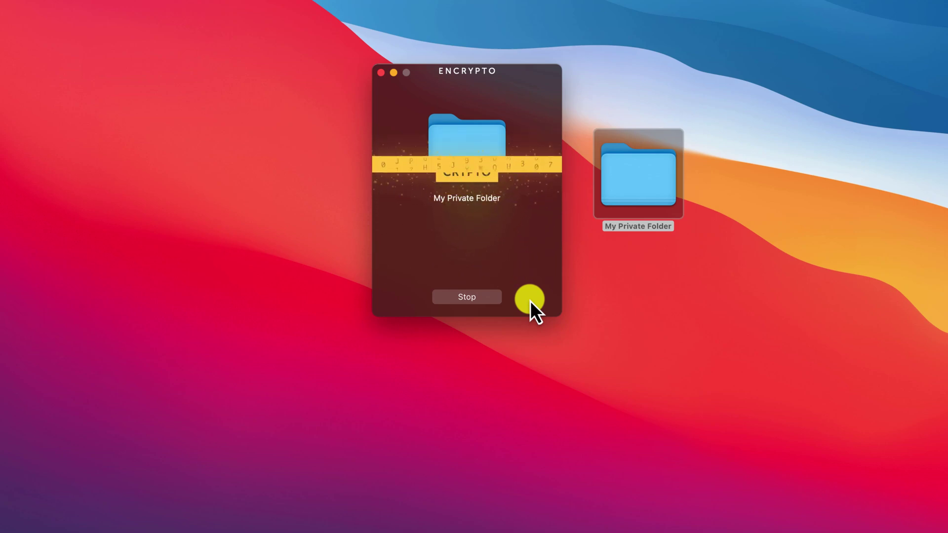
pyautogui.click(530, 300)
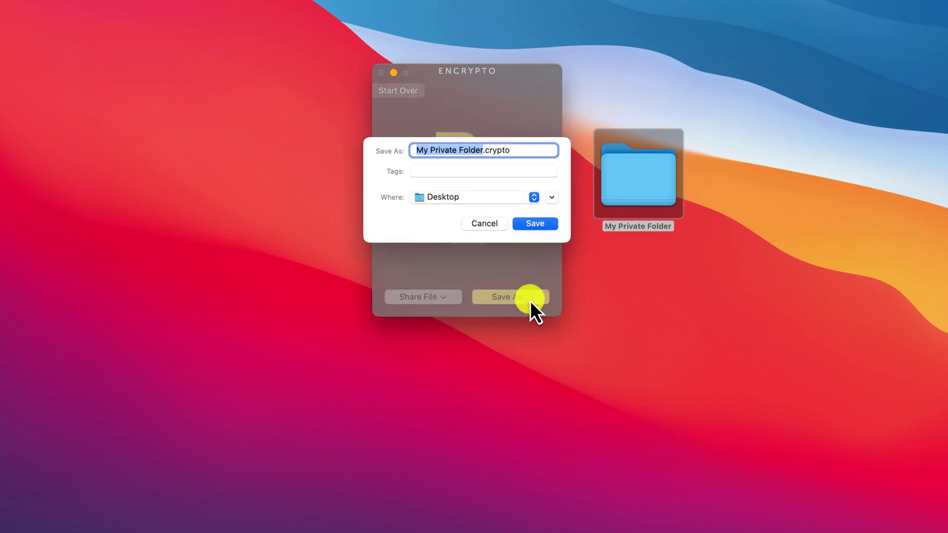
pyautogui.click(531, 225)
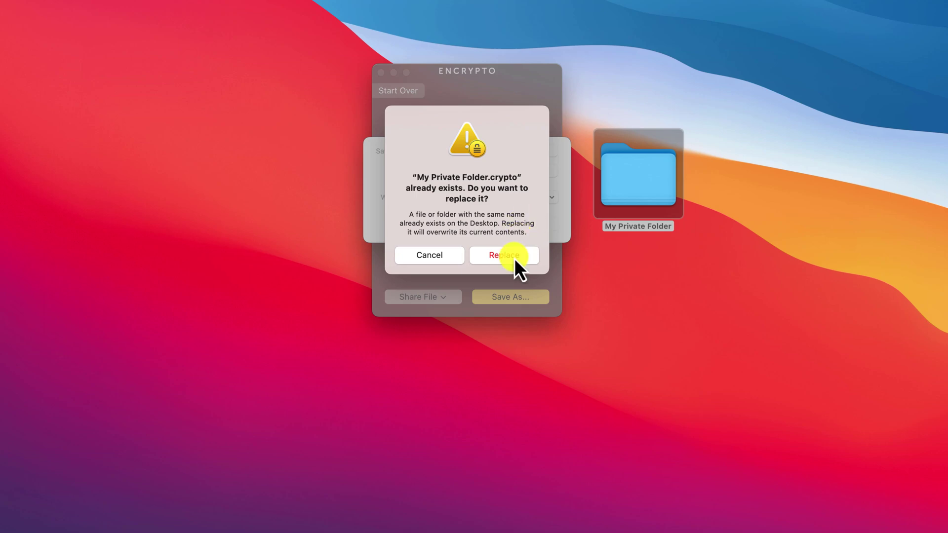
pyautogui.click(514, 259)
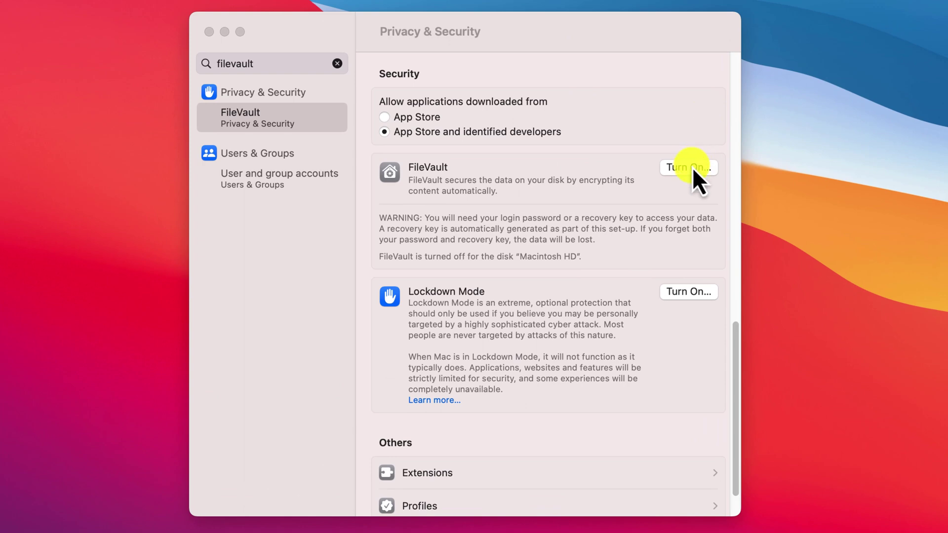
# Turn on FileVault, authorizing with the administrator password
pyautogui.click(692, 168)
pyautogui.write('***********')
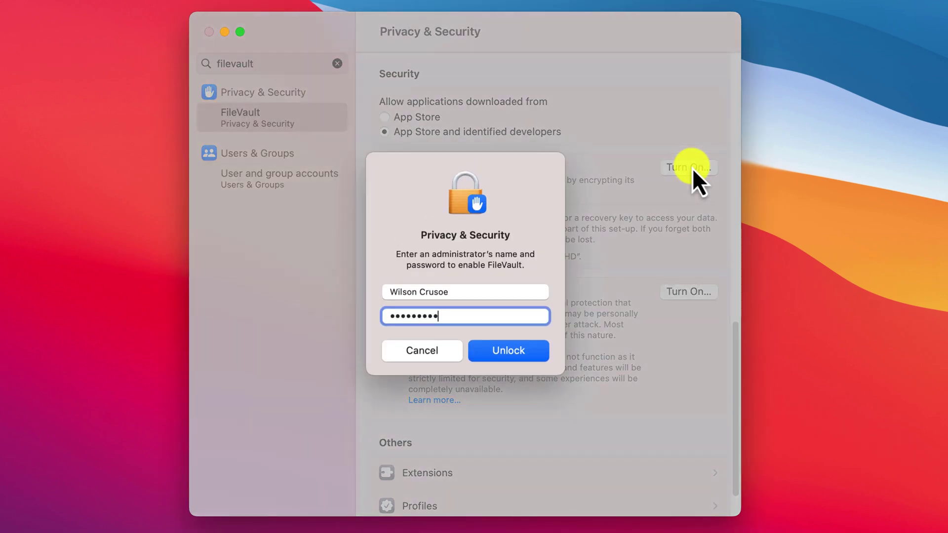
pyautogui.press('Return')
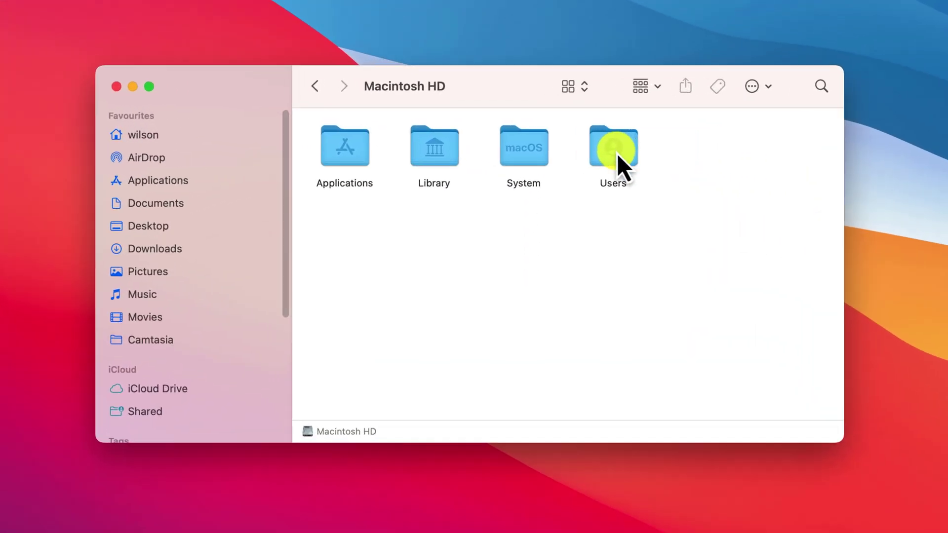
# Go through Users to the other user's folder, get refused on Documents, then open their Public folder
pyautogui.doubleClick(617, 153)
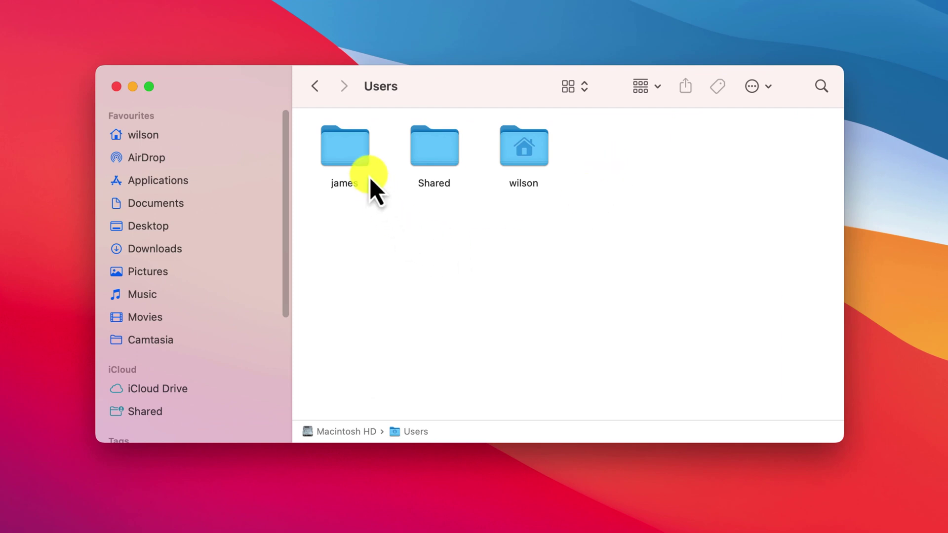
pyautogui.click(340, 143)
pyautogui.doubleClick(340, 143)
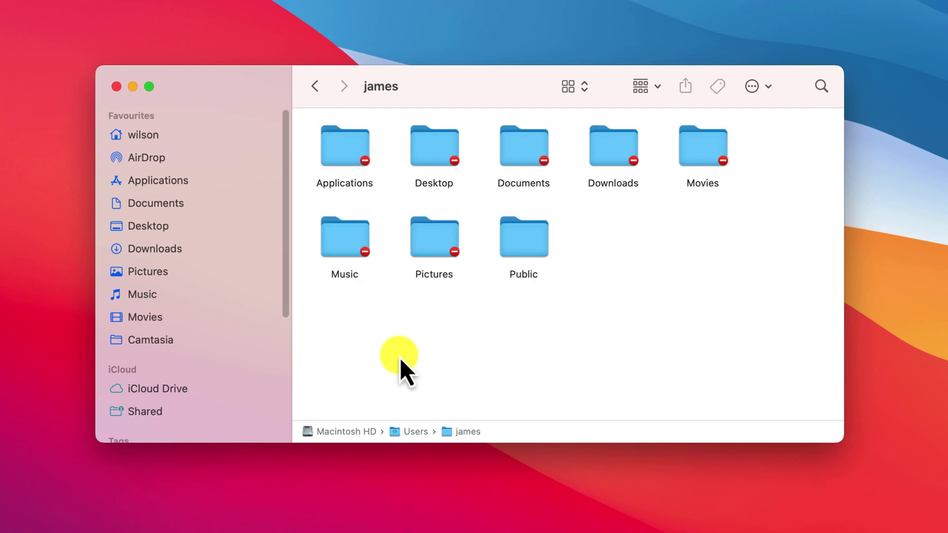
pyautogui.click(517, 159)
pyautogui.doubleClick(517, 159)
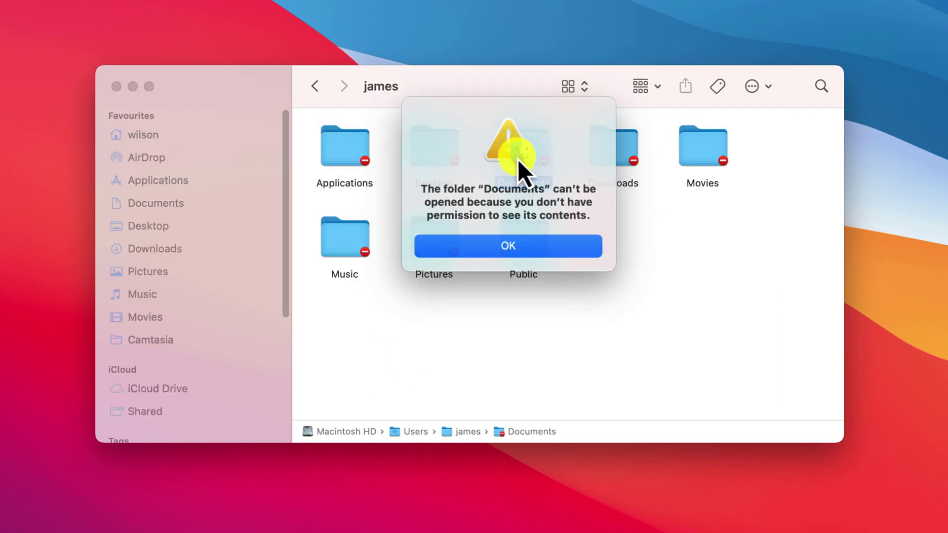
pyautogui.click(558, 250)
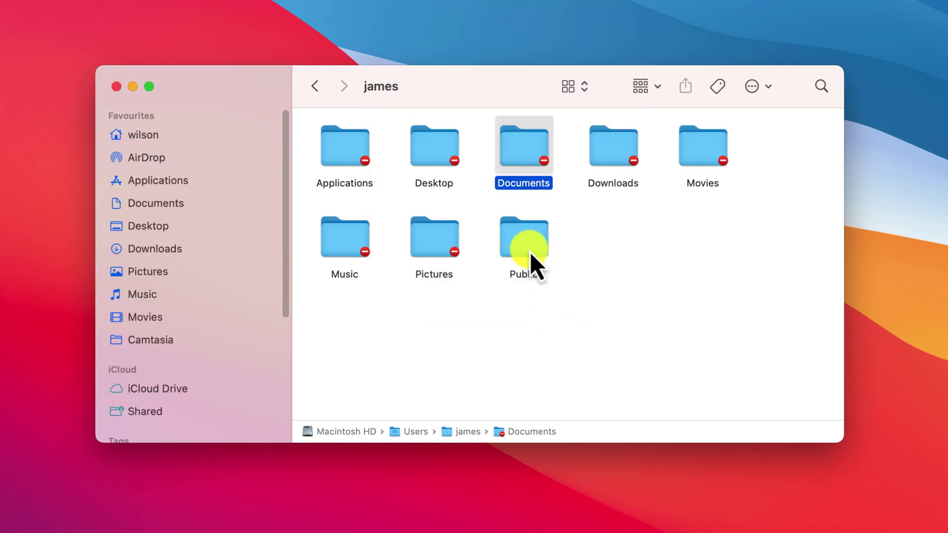
pyautogui.click(522, 237)
pyautogui.doubleClick(523, 237)
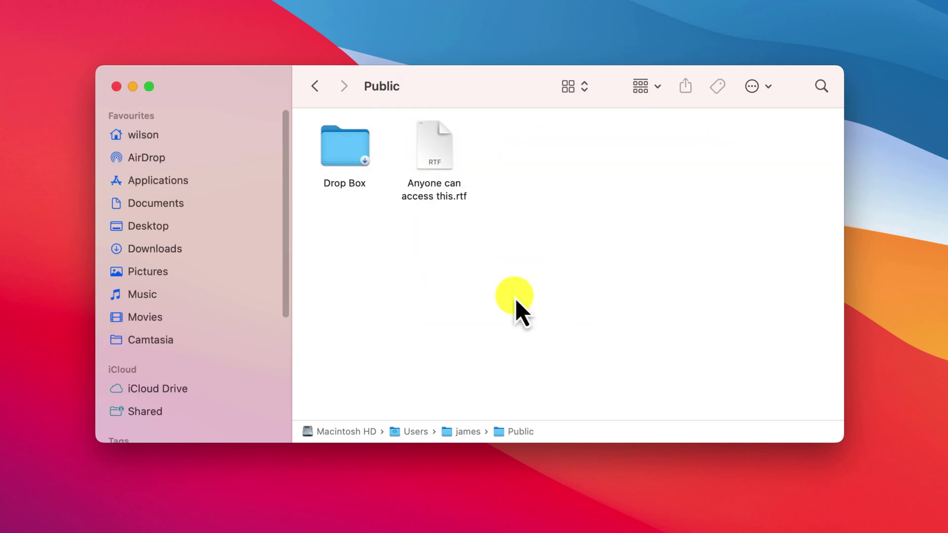